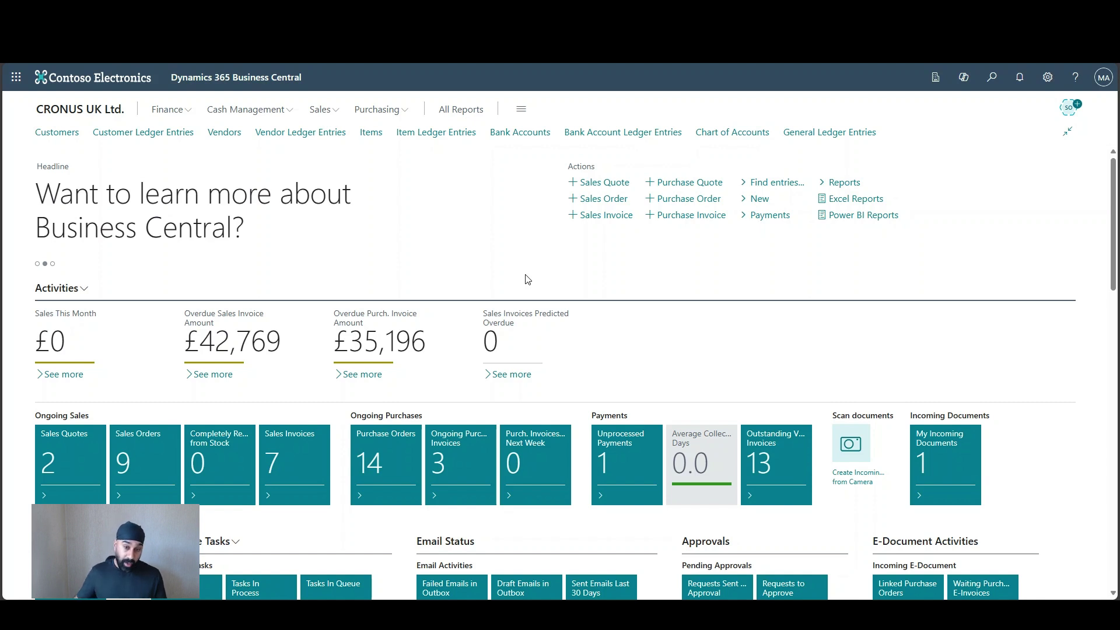
Step: Search for "report sel pur" and open the Report Selection - Purchase page
{"action": "left_click", "coordinate": [991, 78]}
{"action": "type", "text": "report "}
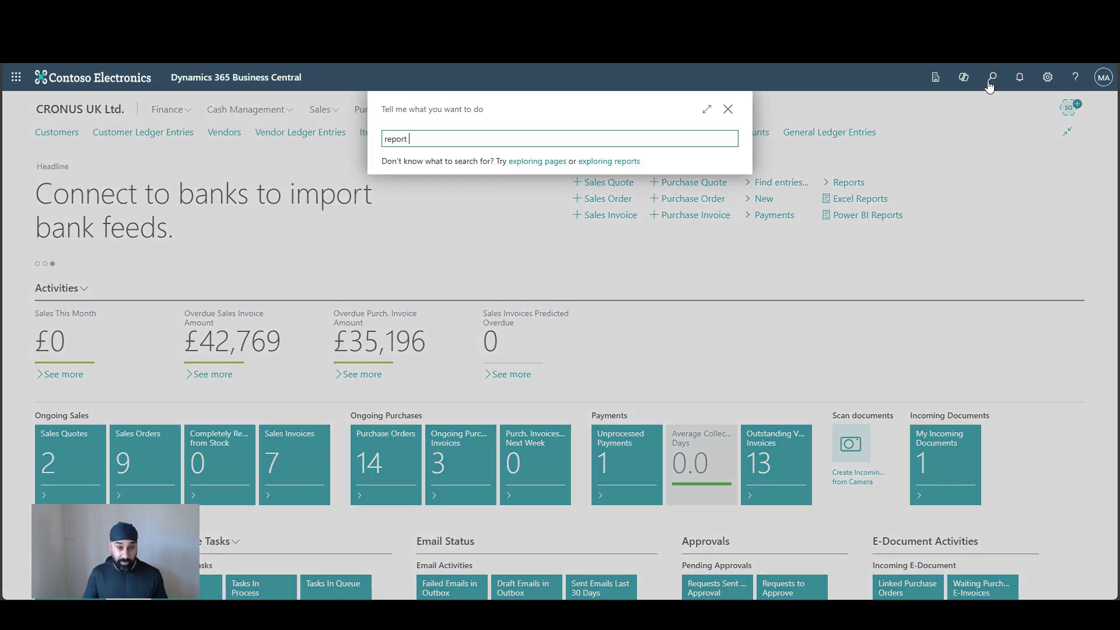
{"action": "type", "text": "sel pyr"}
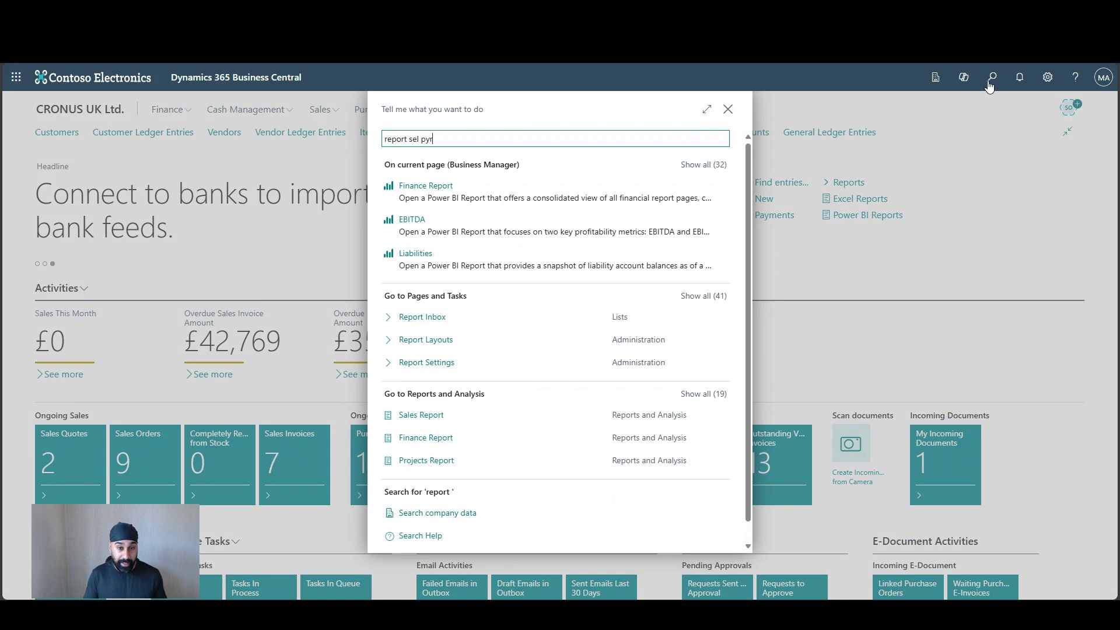
{"action": "key", "text": "BackSpace"}
{"action": "key", "text": "BackSpace"}
{"action": "type", "text": "ur"}
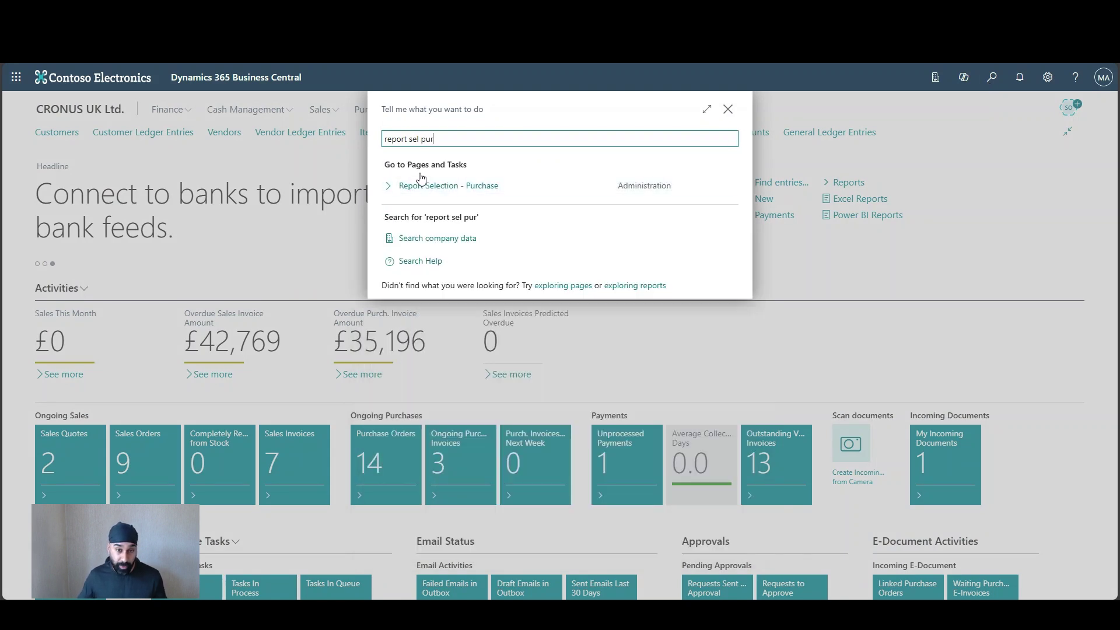
{"action": "left_click", "coordinate": [415, 188]}
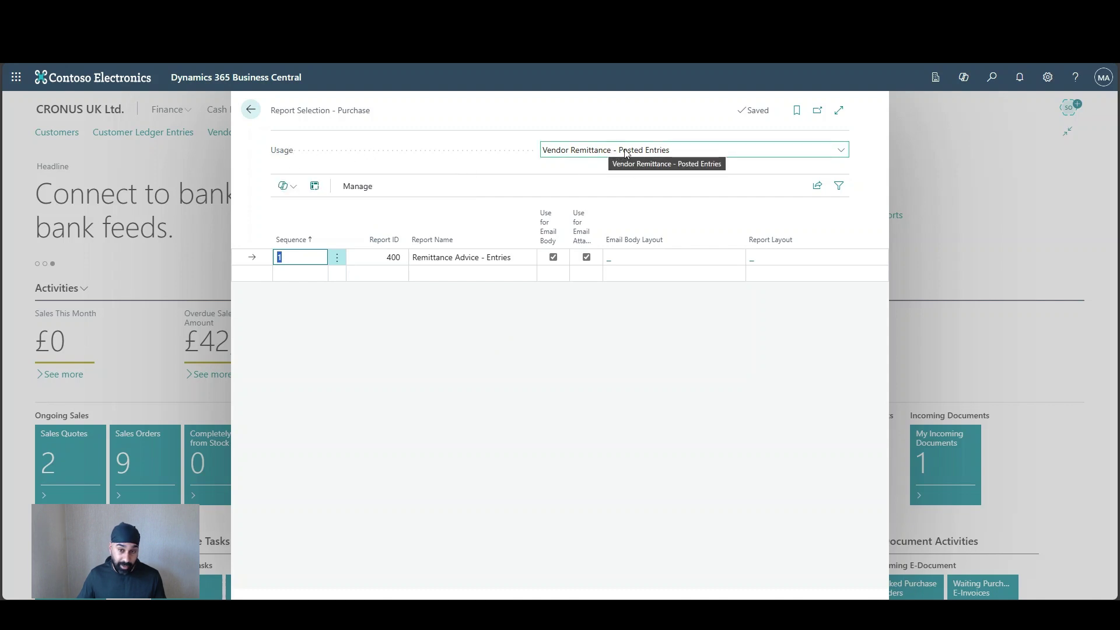
Step: Choose the Vendor Remittance - Posted Entries usage and check which email body layouts are available for report 400
{"action": "left_click", "coordinate": [692, 150]}
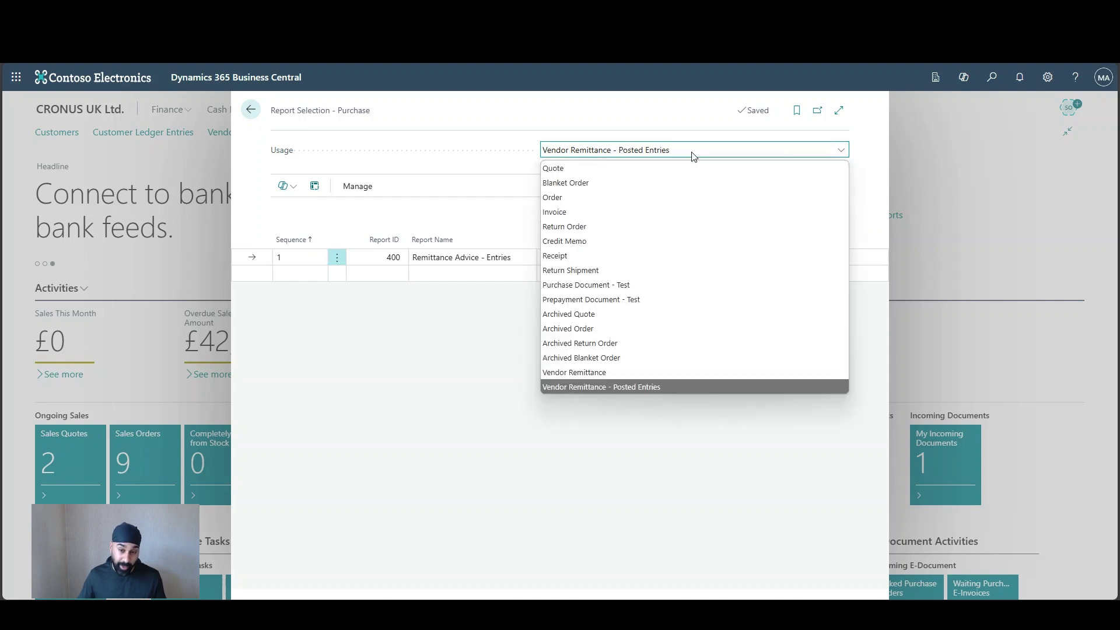
{"action": "left_click", "coordinate": [662, 393]}
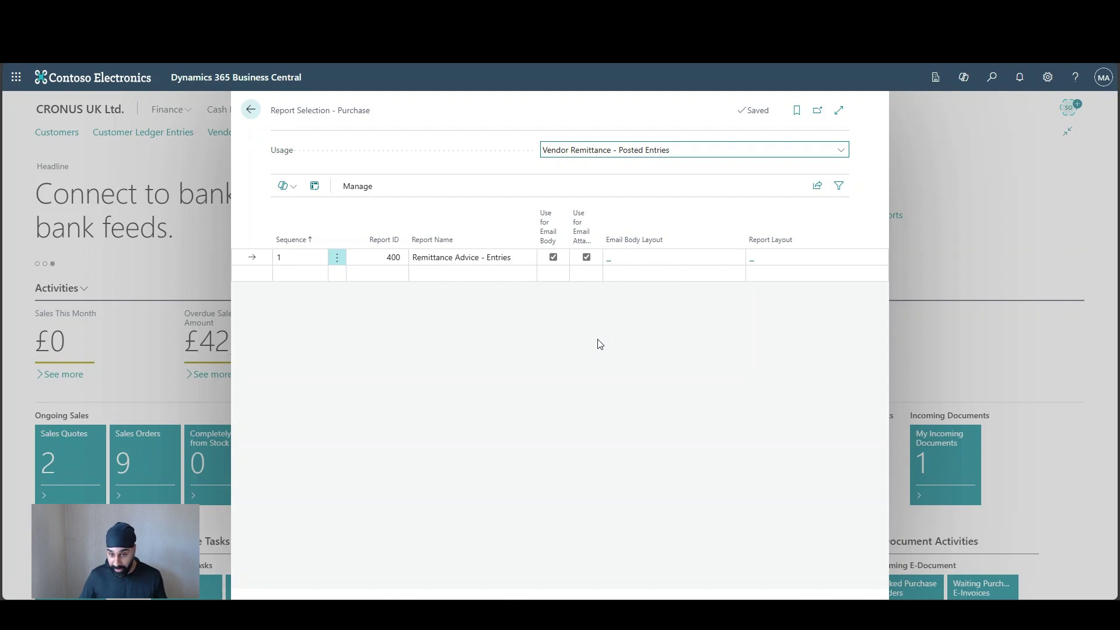
{"action": "left_click", "coordinate": [610, 264]}
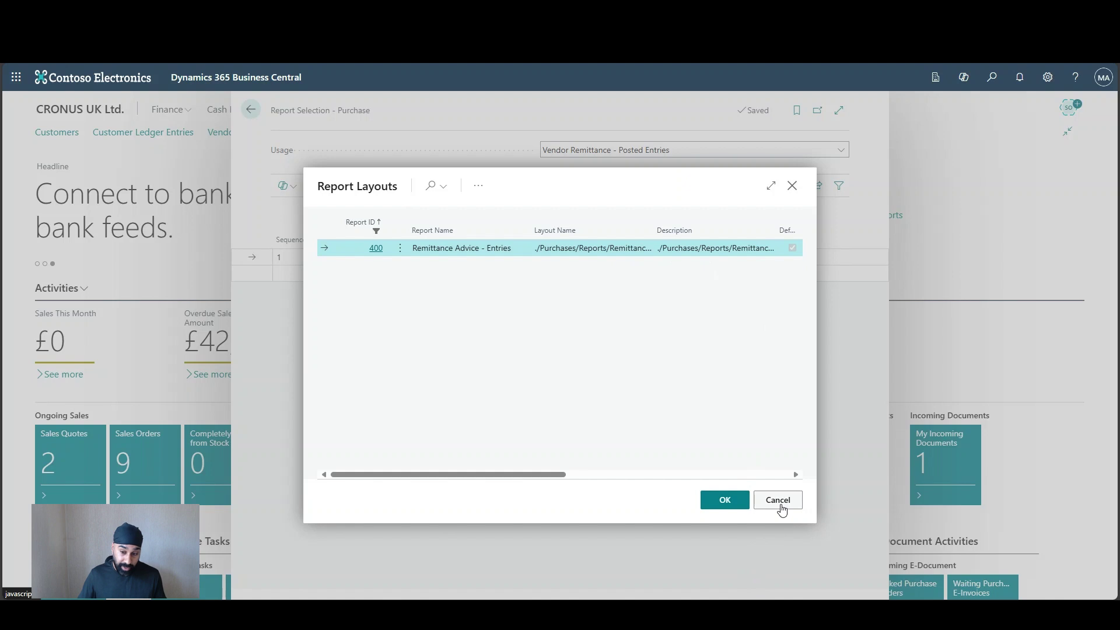
{"action": "left_click", "coordinate": [781, 502]}
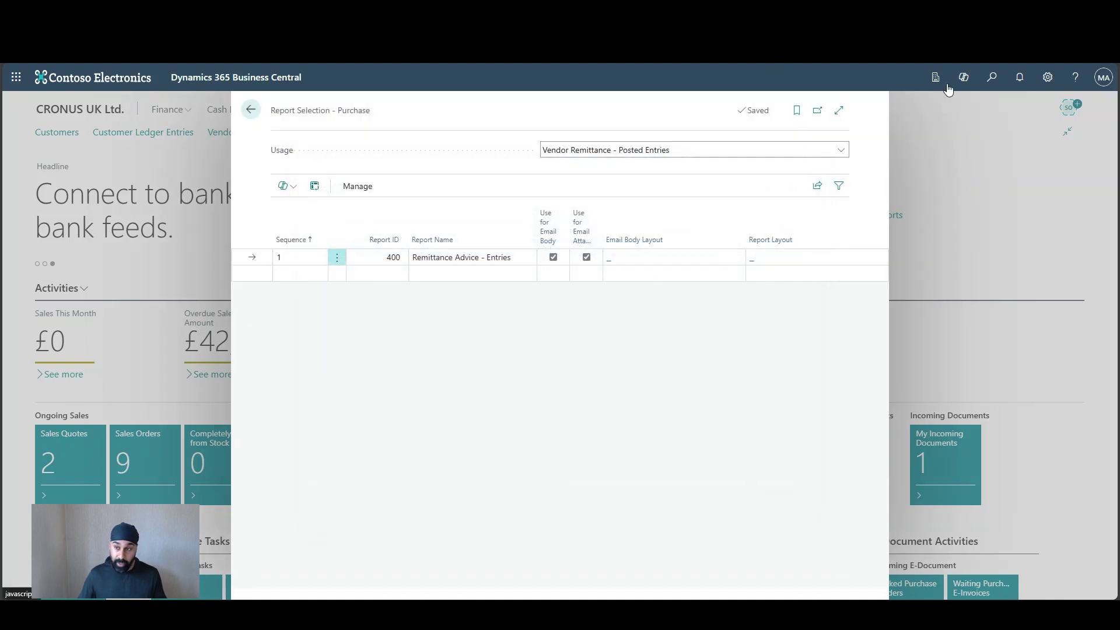
Step: Open the Report Layouts page and filter the list by searching for 400
{"action": "left_click", "coordinate": [991, 77]}
{"action": "type", "text": "re"}
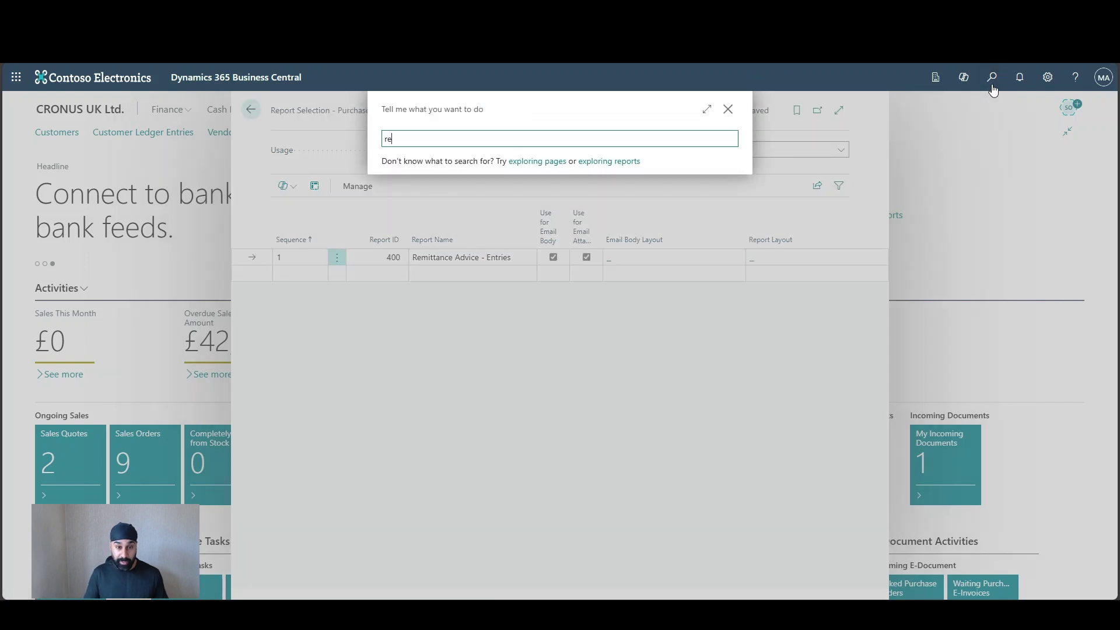
{"action": "type", "text": "plrt lay"}
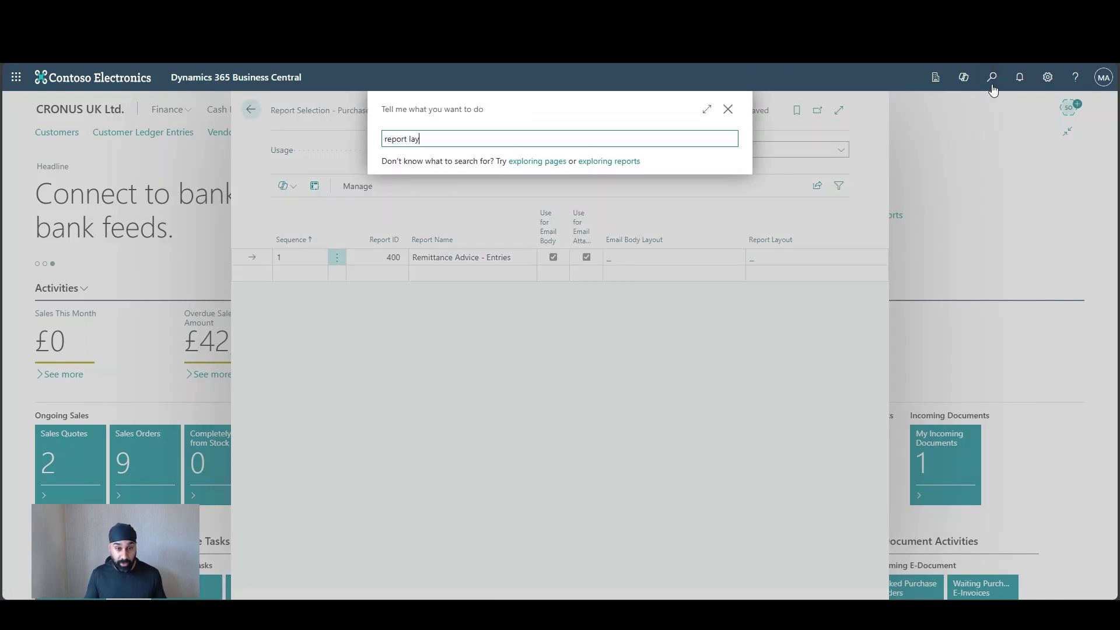
{"action": "left_click", "coordinate": [441, 186]}
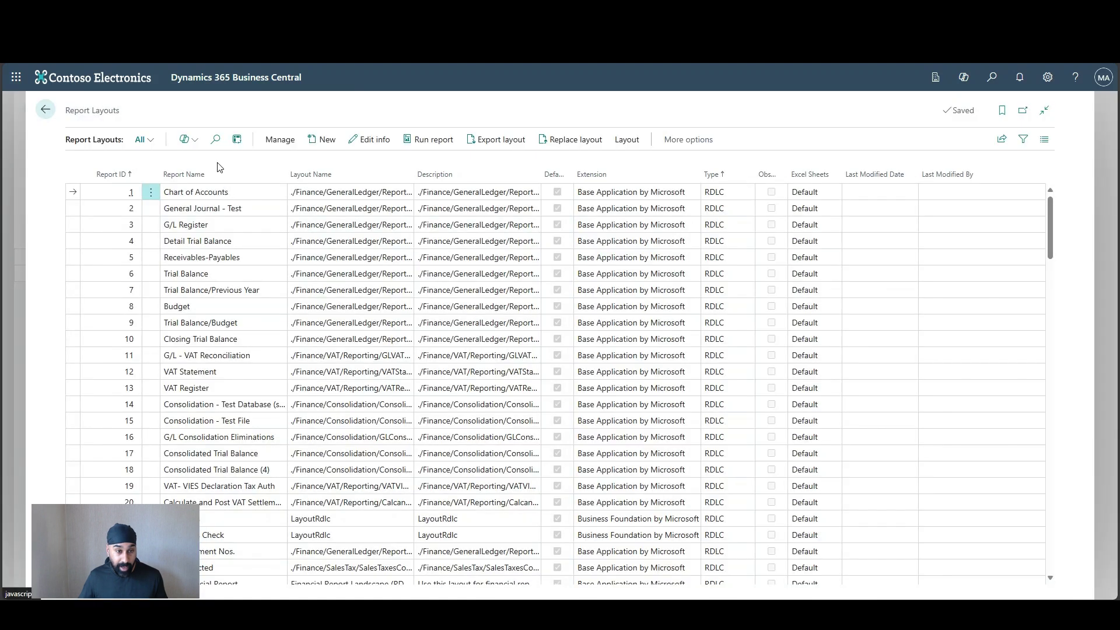
{"action": "left_click", "coordinate": [215, 140]}
{"action": "type", "text": "400"}
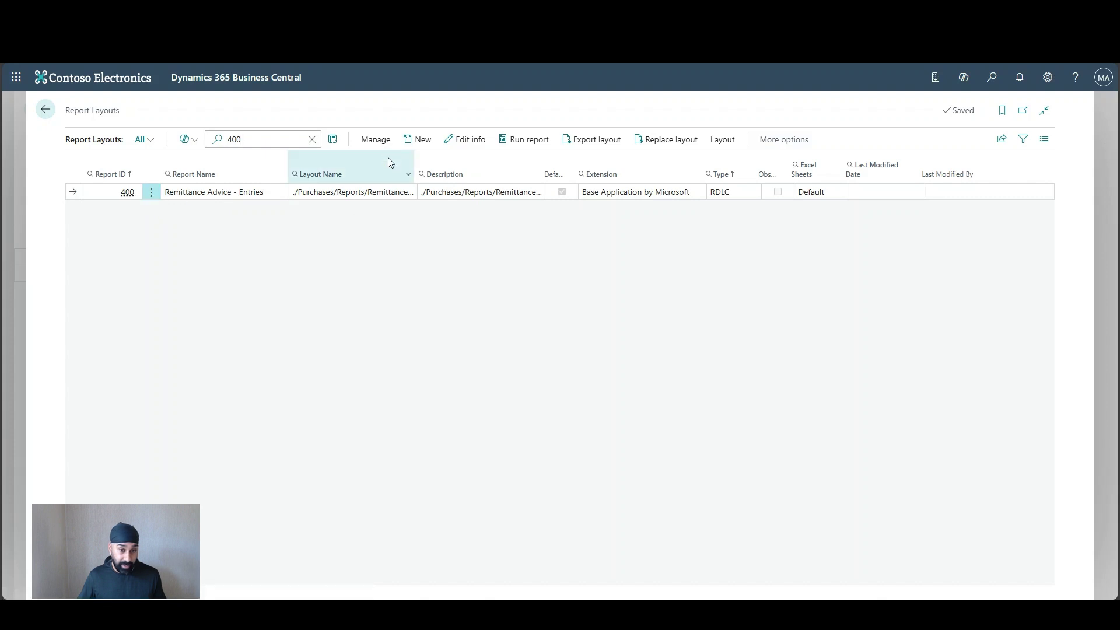
Step: Start a new layout for report 400 with the name and description Email Body and the Word format
{"action": "left_click", "coordinate": [421, 145]}
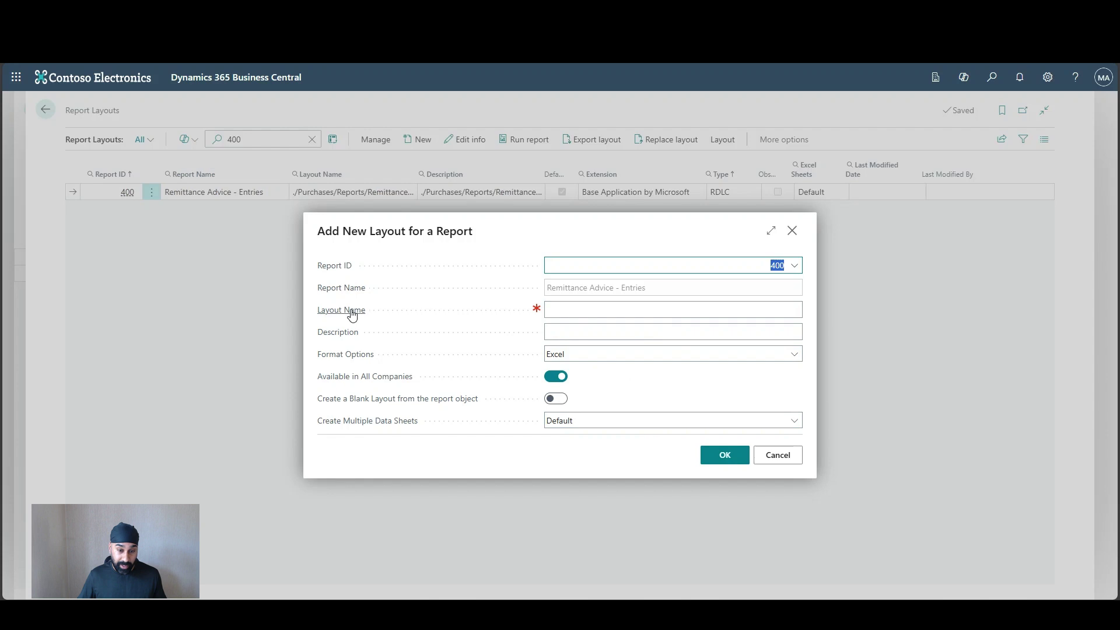
{"action": "left_click", "coordinate": [590, 310]}
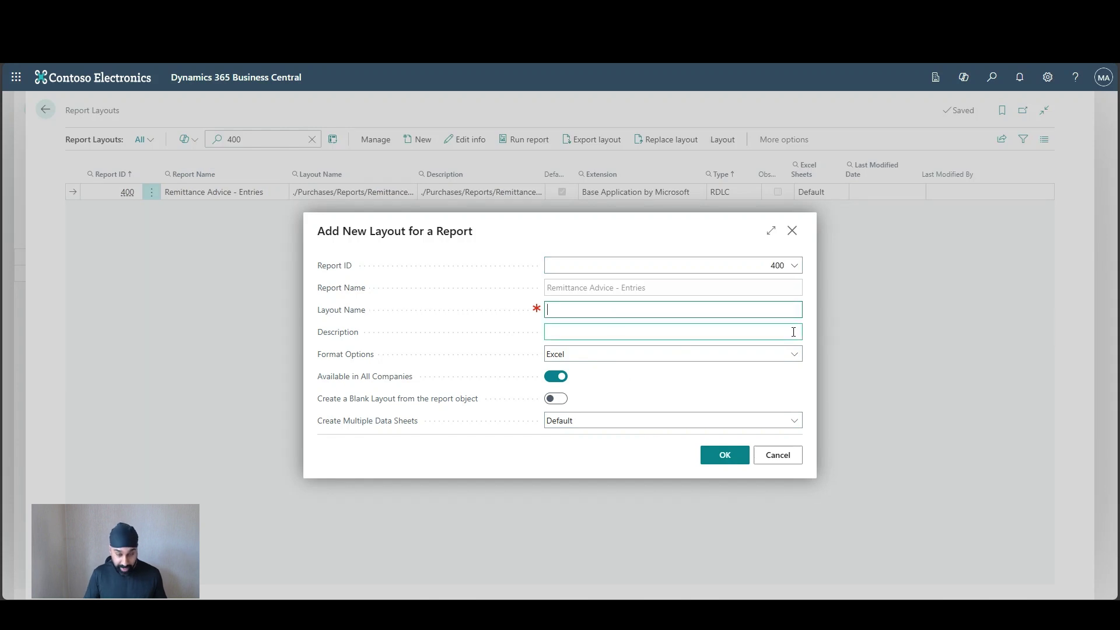
{"action": "type", "text": "Email Body"}
{"action": "left_click", "coordinate": [793, 332]}
{"action": "type", "text": "Email Body"}
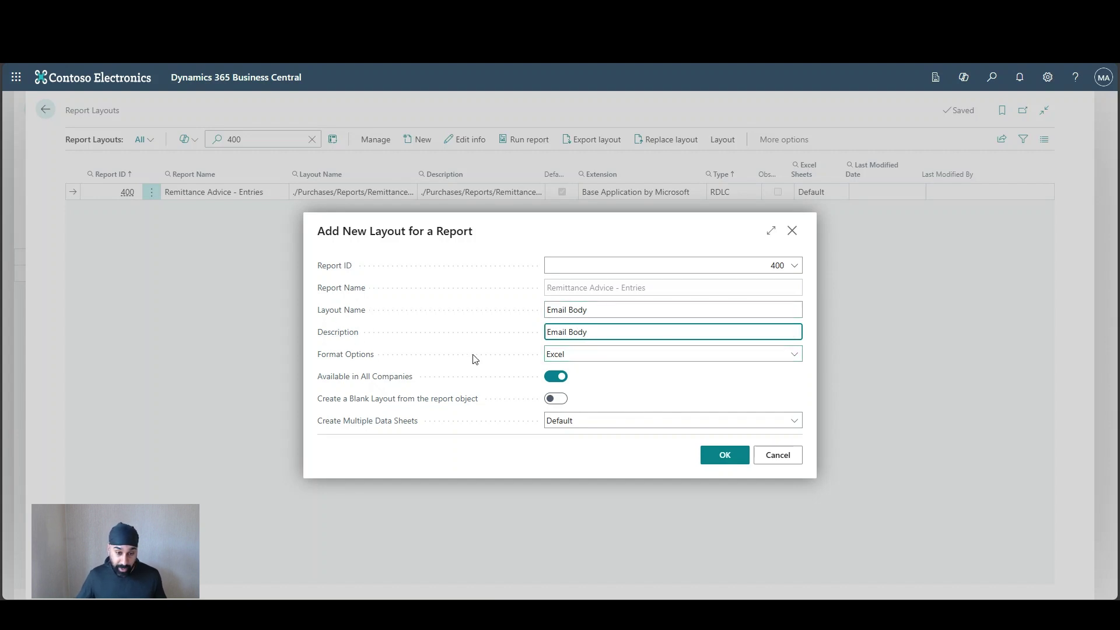
{"action": "left_click", "coordinate": [690, 357]}
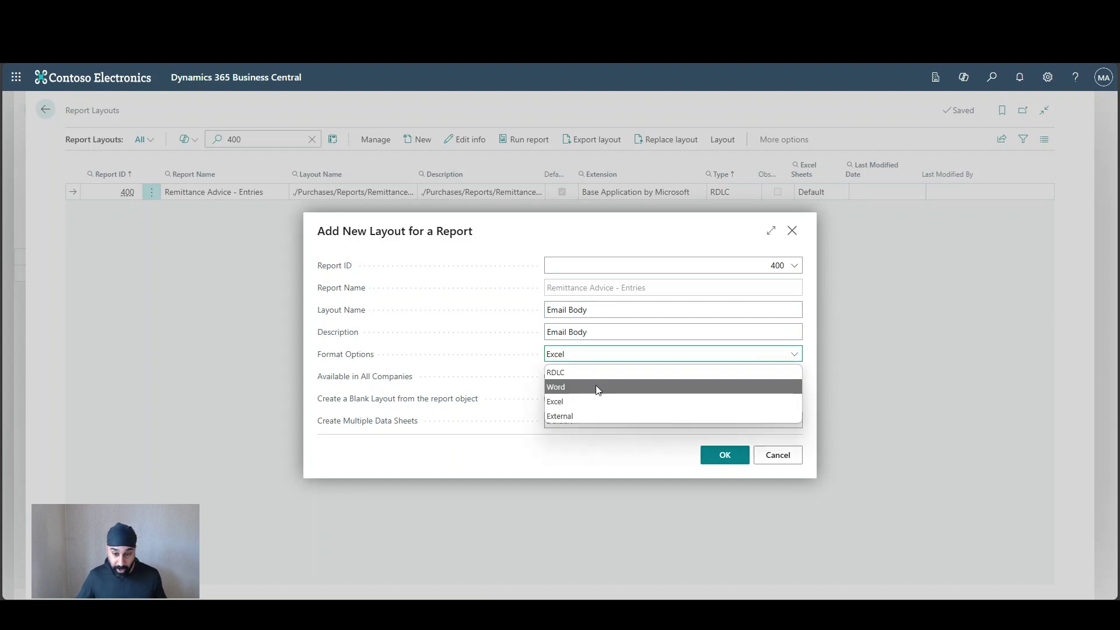
{"action": "left_click", "coordinate": [596, 387]}
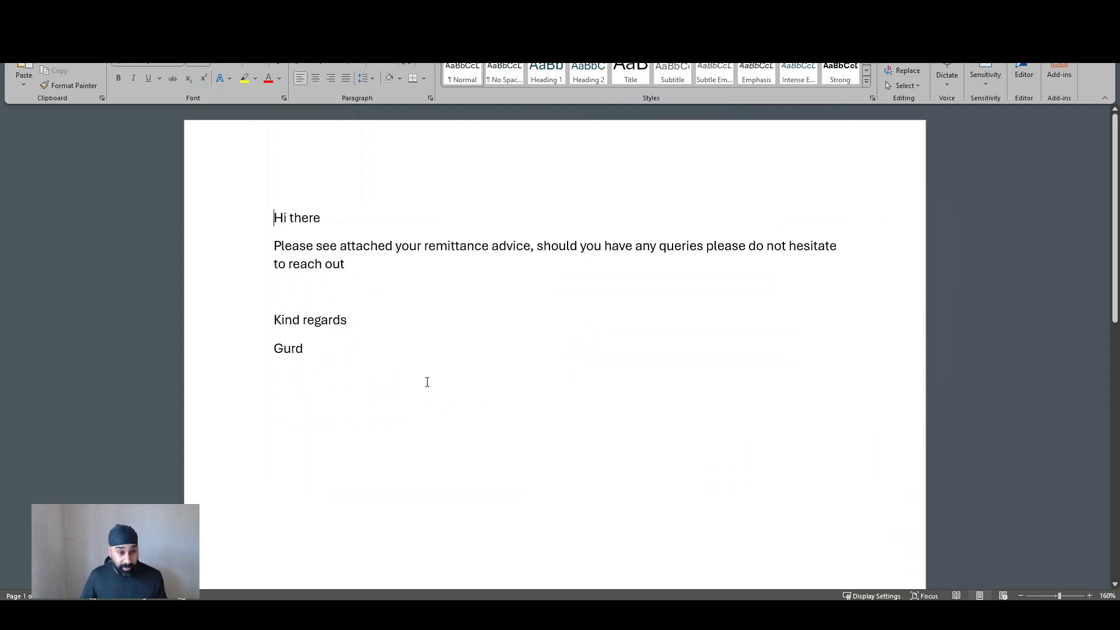
Step: Review the remittance email text in the Word document, then create the new layout by uploading Remittance Layout.docx
{"action": "left_click_drag", "start_coordinate": [273, 218], "coordinate": [348, 365]}
{"action": "left_click", "coordinate": [335, 357]}
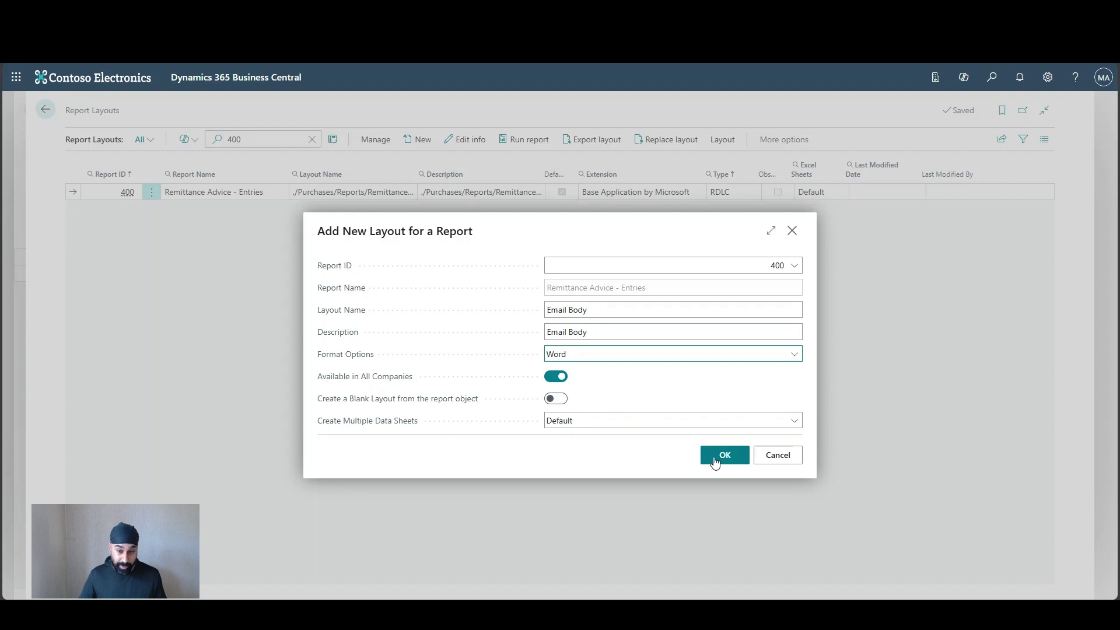
{"action": "left_click", "coordinate": [724, 456]}
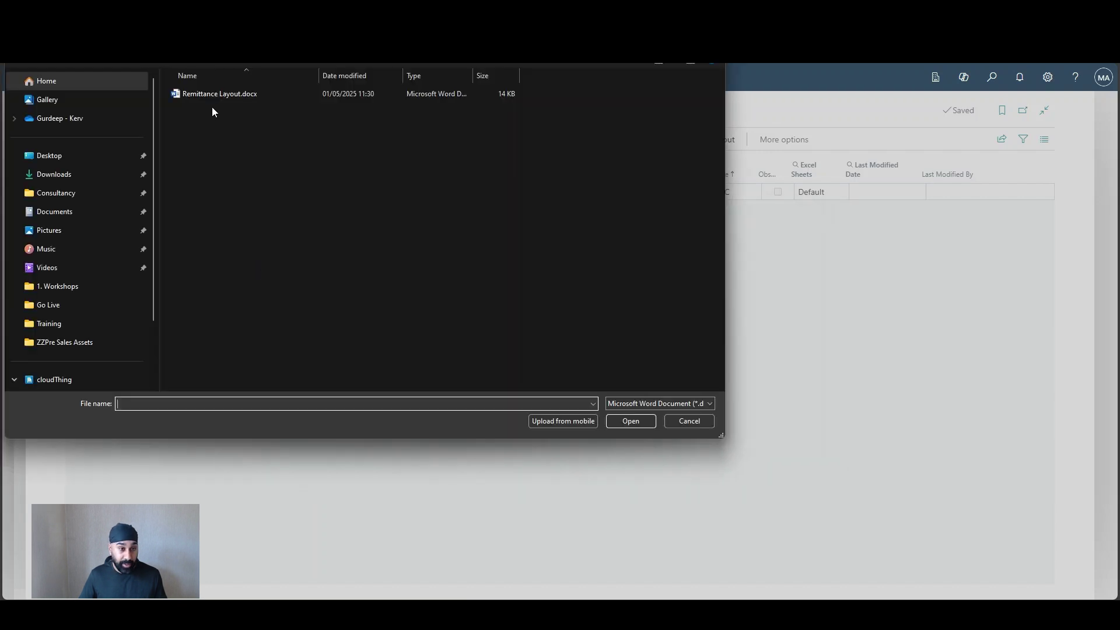
{"action": "left_click", "coordinate": [214, 93]}
{"action": "left_click", "coordinate": [631, 420]}
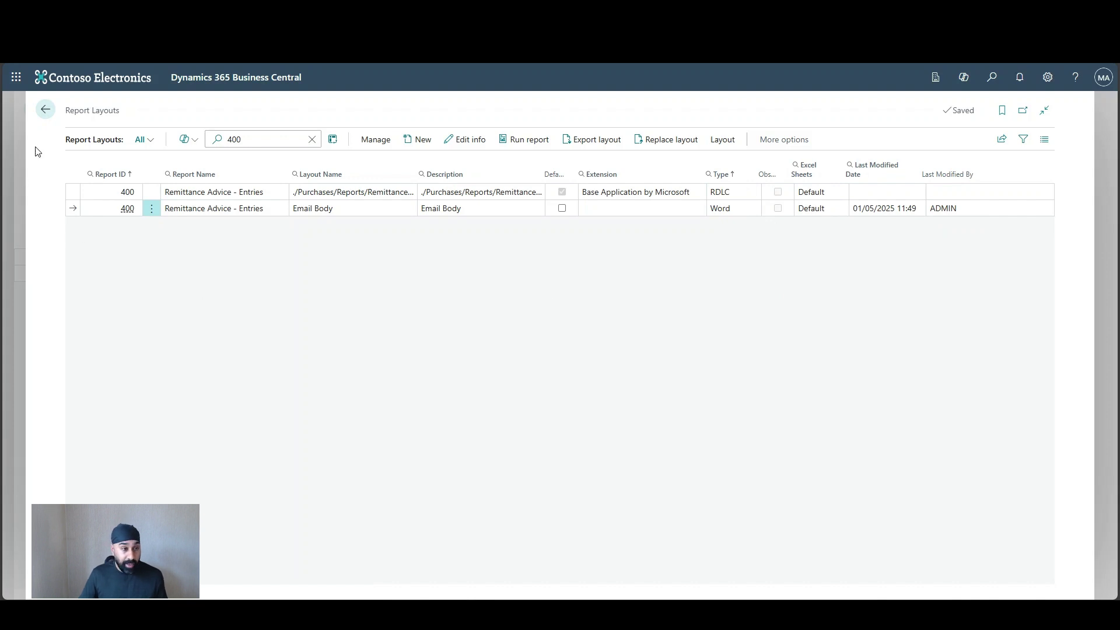
Step: Return to Report Selection - Purchase and assign Email Body as the email body layout of Remittance Advice - Entries
{"action": "left_click", "coordinate": [44, 110]}
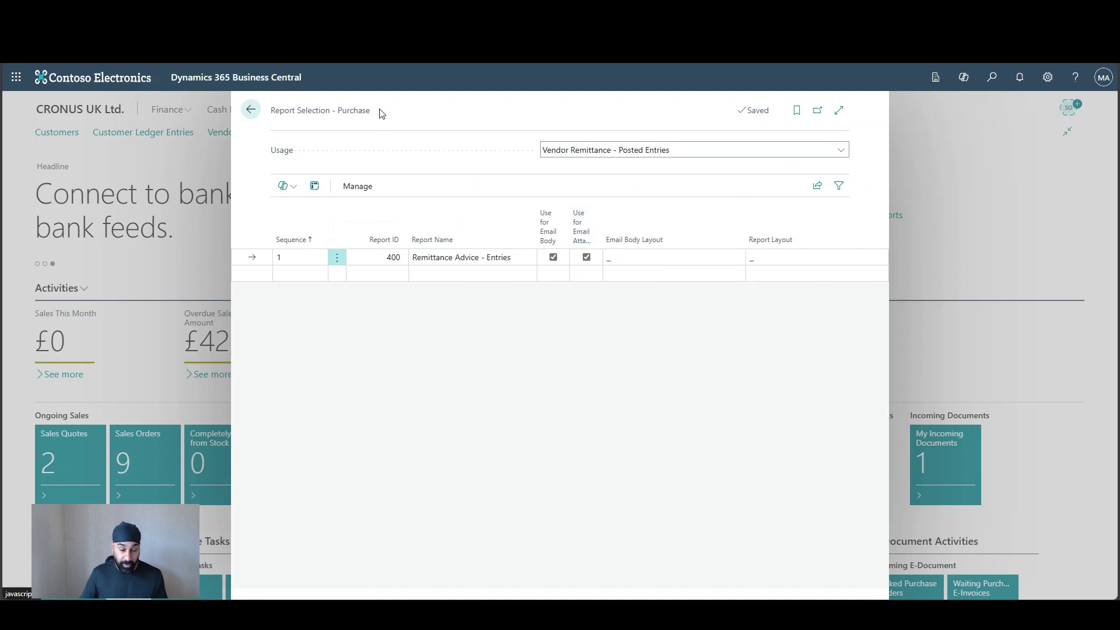
{"action": "left_click", "coordinate": [611, 264]}
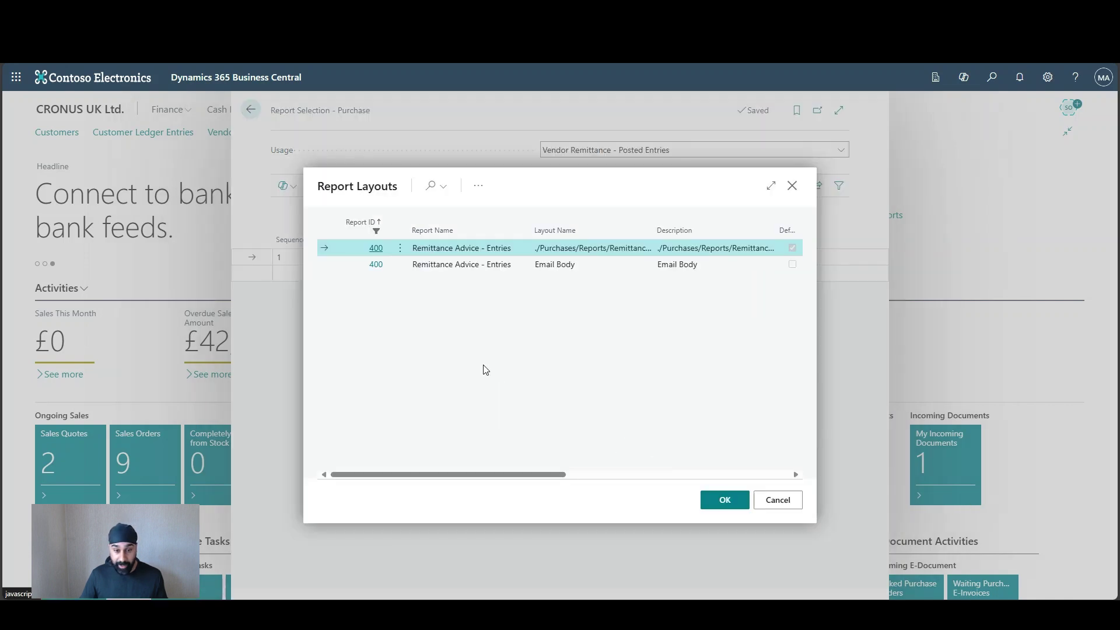
{"action": "left_click", "coordinate": [565, 268]}
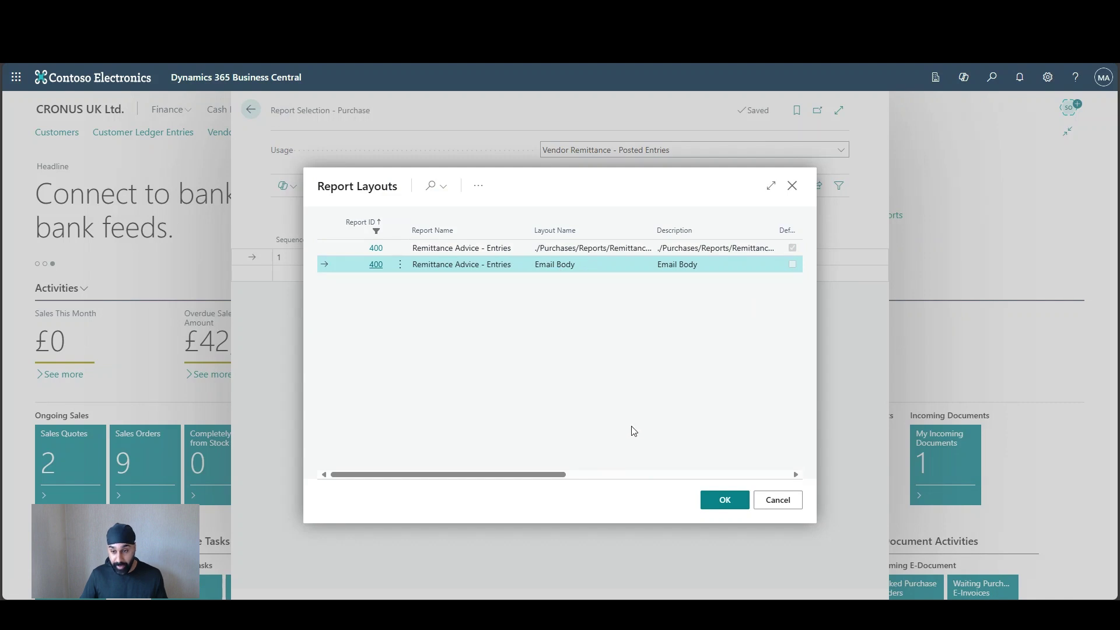
{"action": "left_click", "coordinate": [719, 503]}
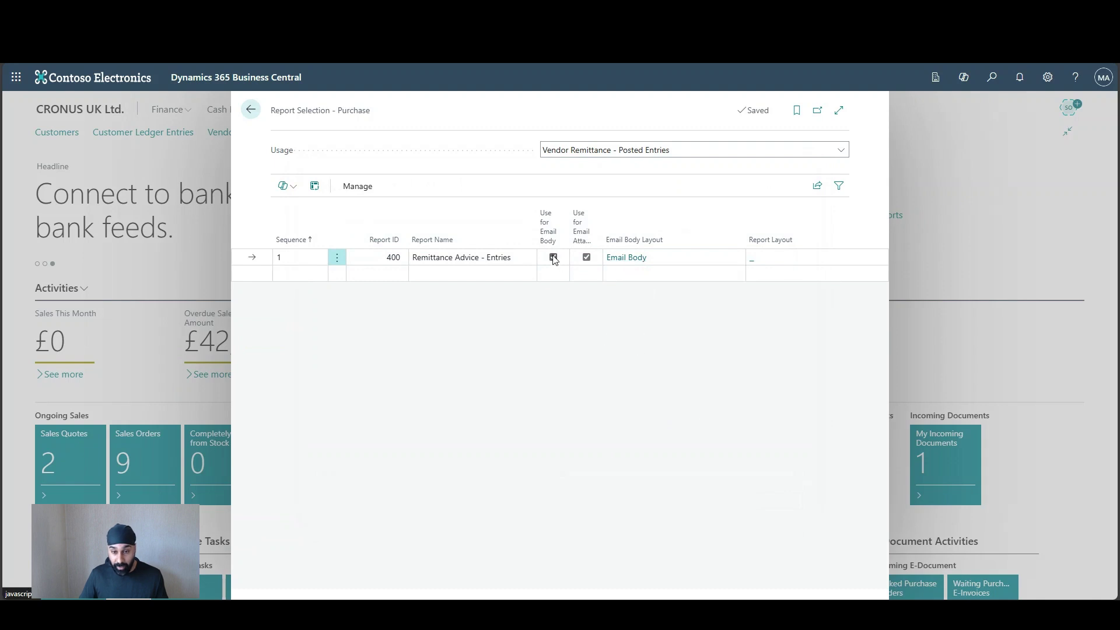
Step: Disable and re-enable Use for Email Body on the Remittance Advice - Entries line, then reselect the Email Body layout
{"action": "mouse_move", "coordinate": [547, 238]}
{"action": "left_click", "coordinate": [553, 257]}
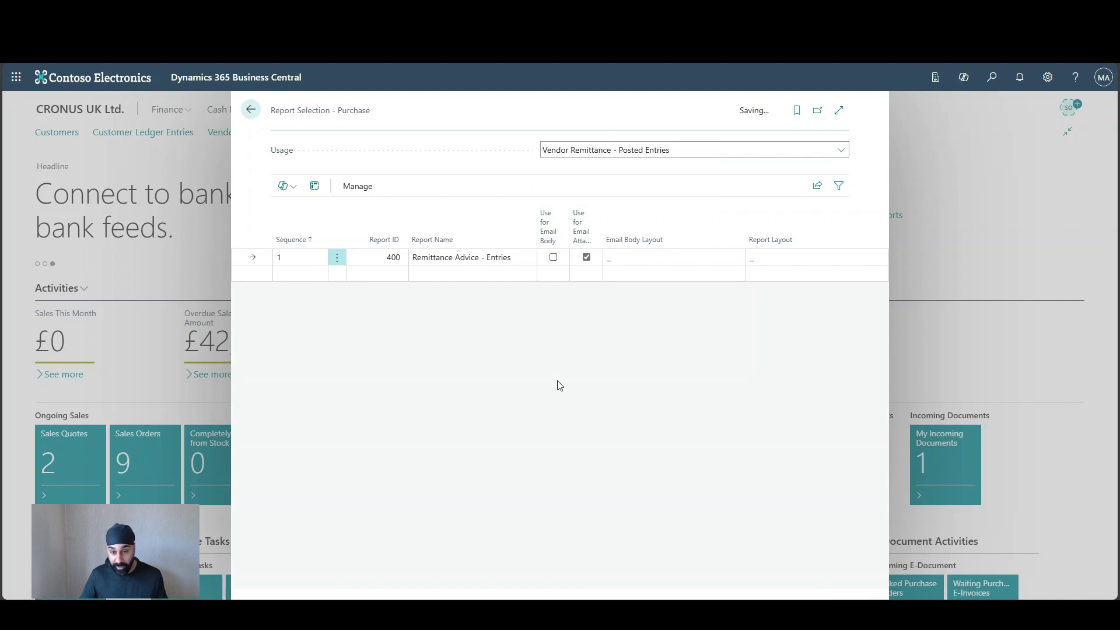
{"action": "left_click", "coordinate": [554, 257]}
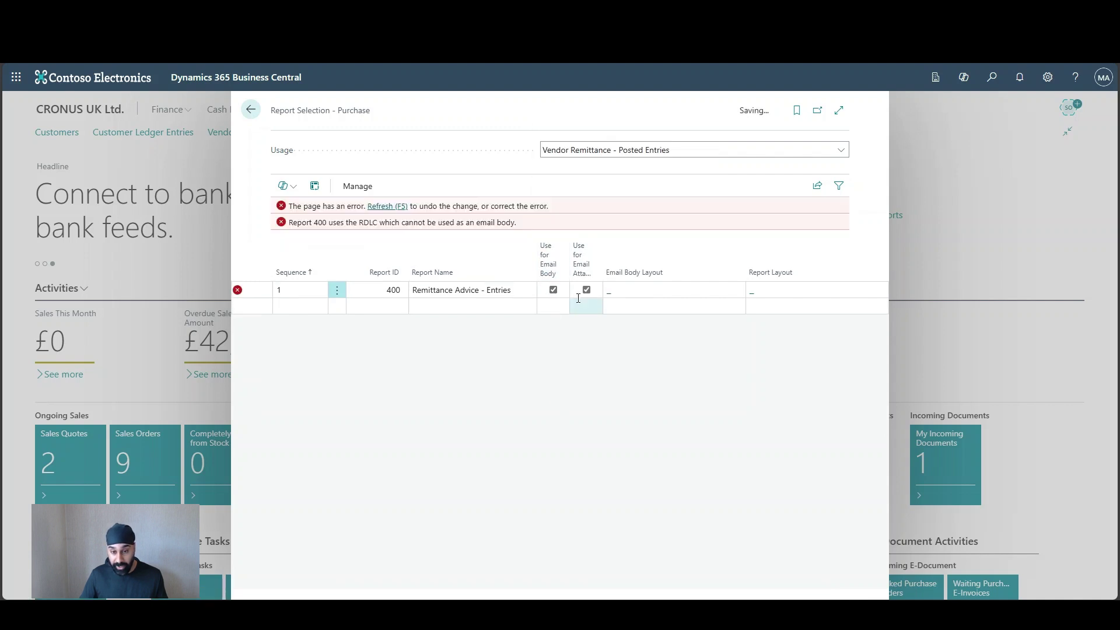
{"action": "left_click", "coordinate": [608, 297]}
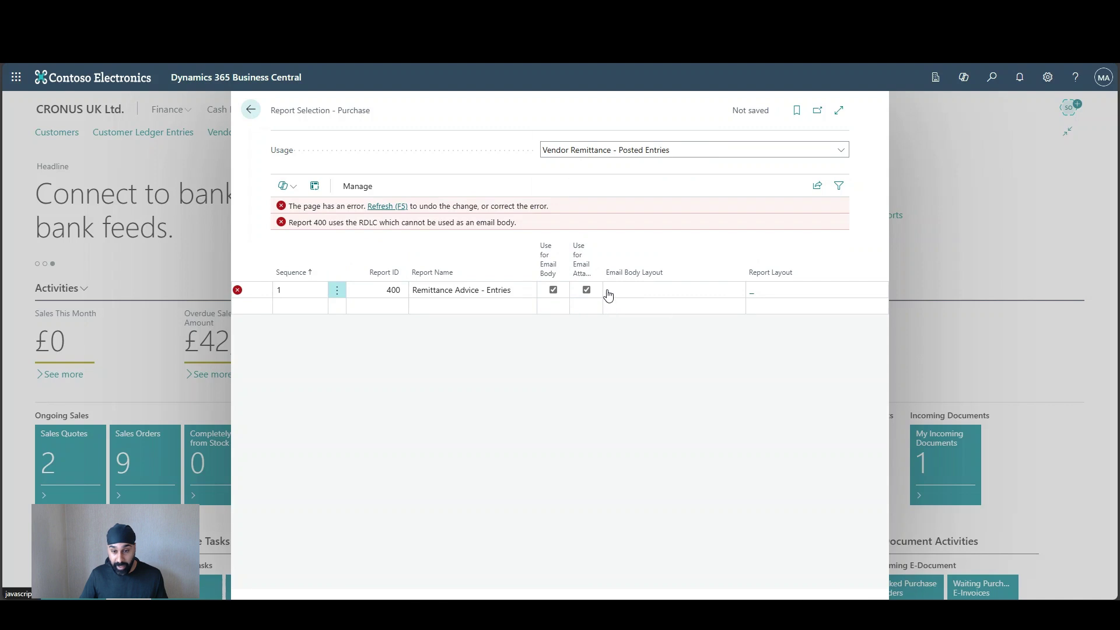
{"action": "double_click", "coordinate": [373, 265]}
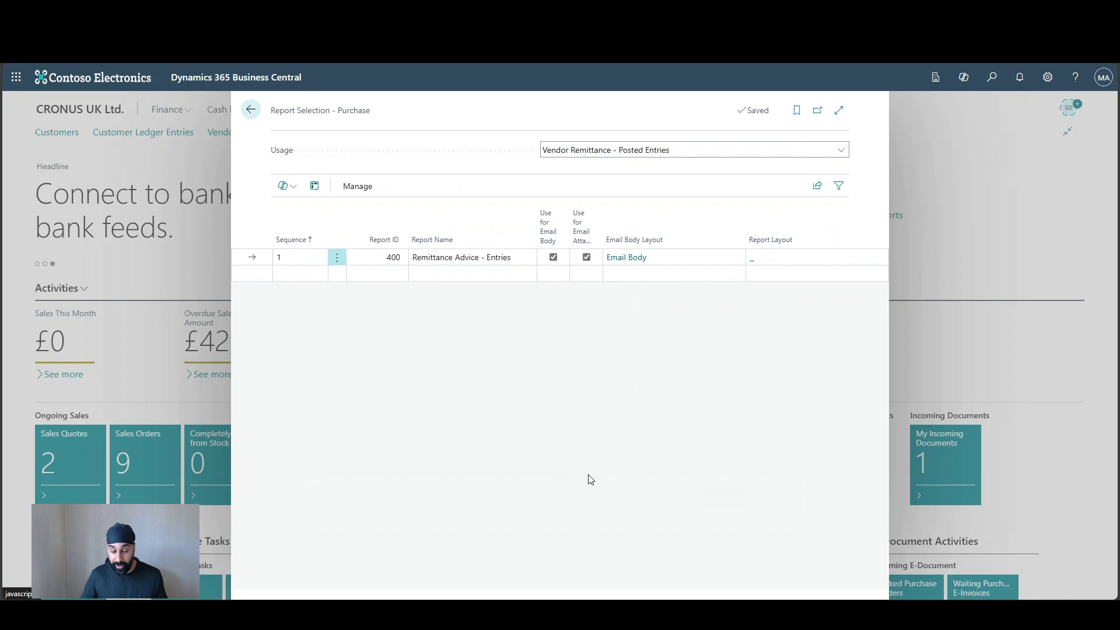
{"action": "mouse_move", "coordinate": [548, 242]}
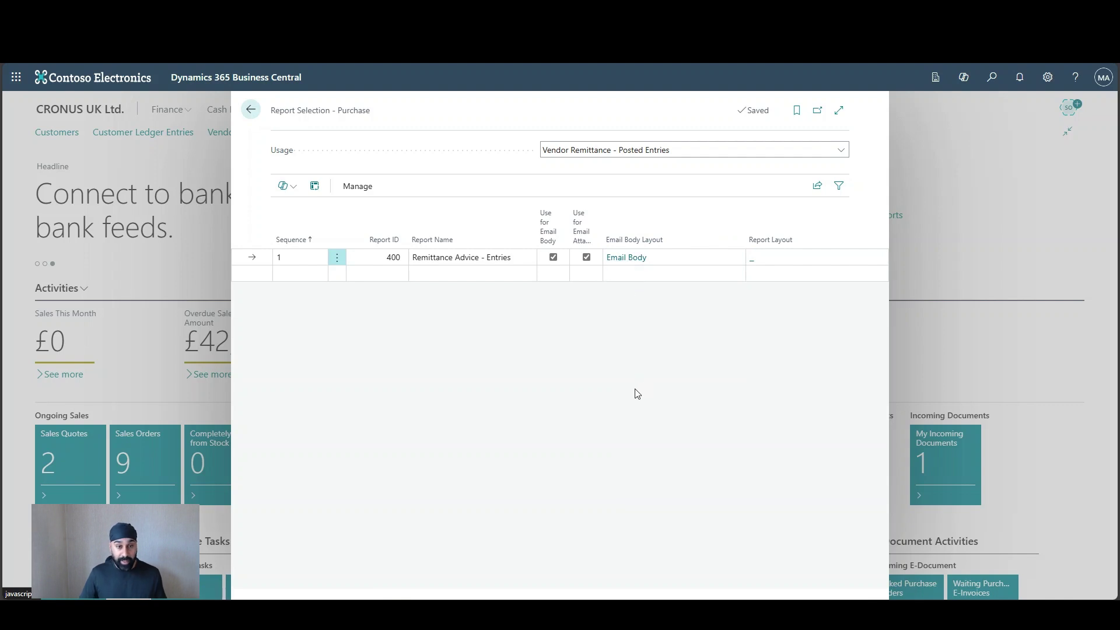
Step: Leave the report selection and open the vendor ledger entries of Fabrikam, Inc. from its vendor card
{"action": "left_click", "coordinate": [252, 114]}
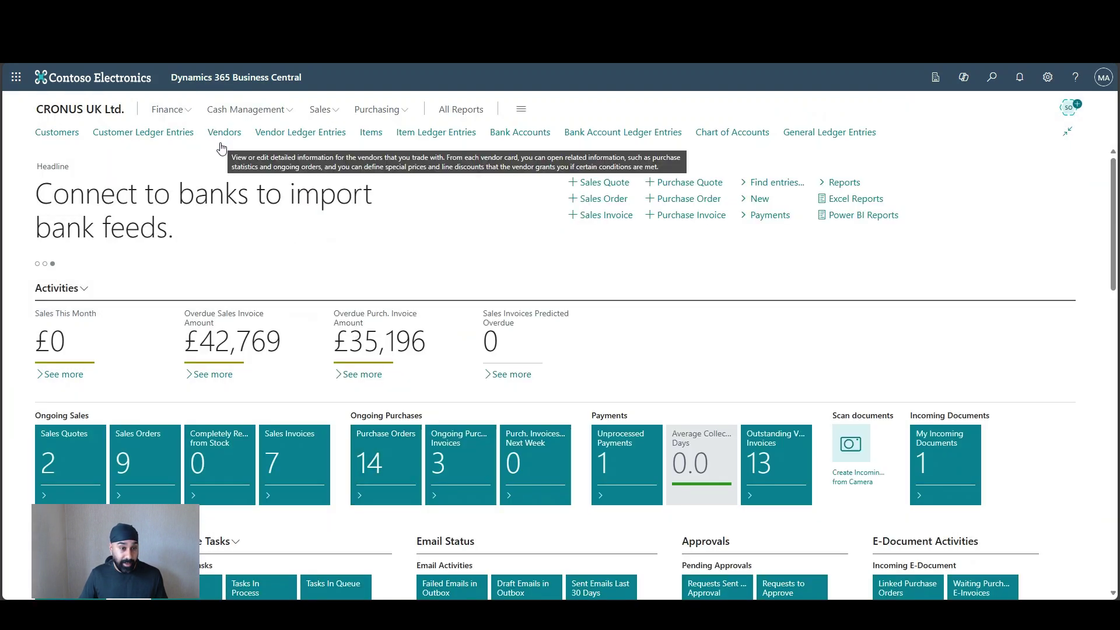
{"action": "left_click", "coordinate": [221, 136]}
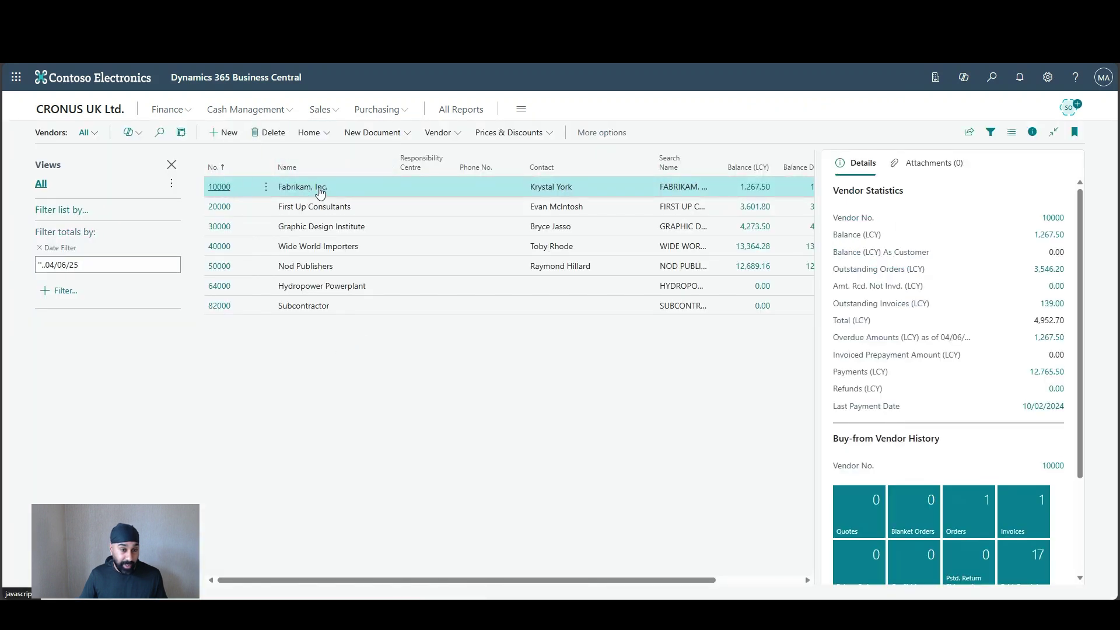
{"action": "left_click", "coordinate": [319, 193]}
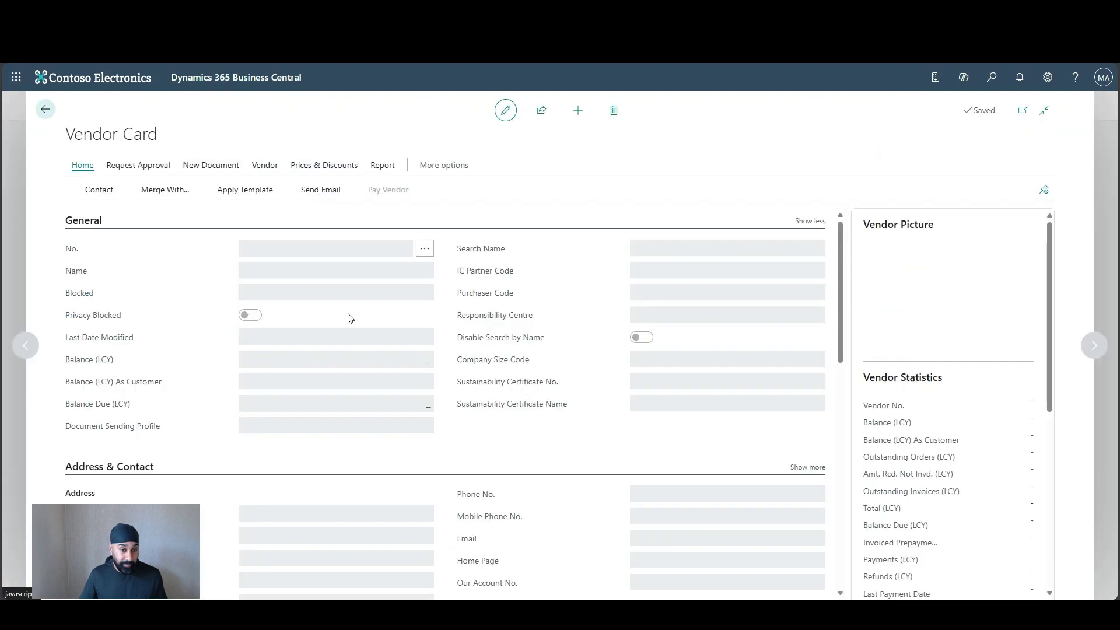
{"action": "left_click", "coordinate": [270, 168]}
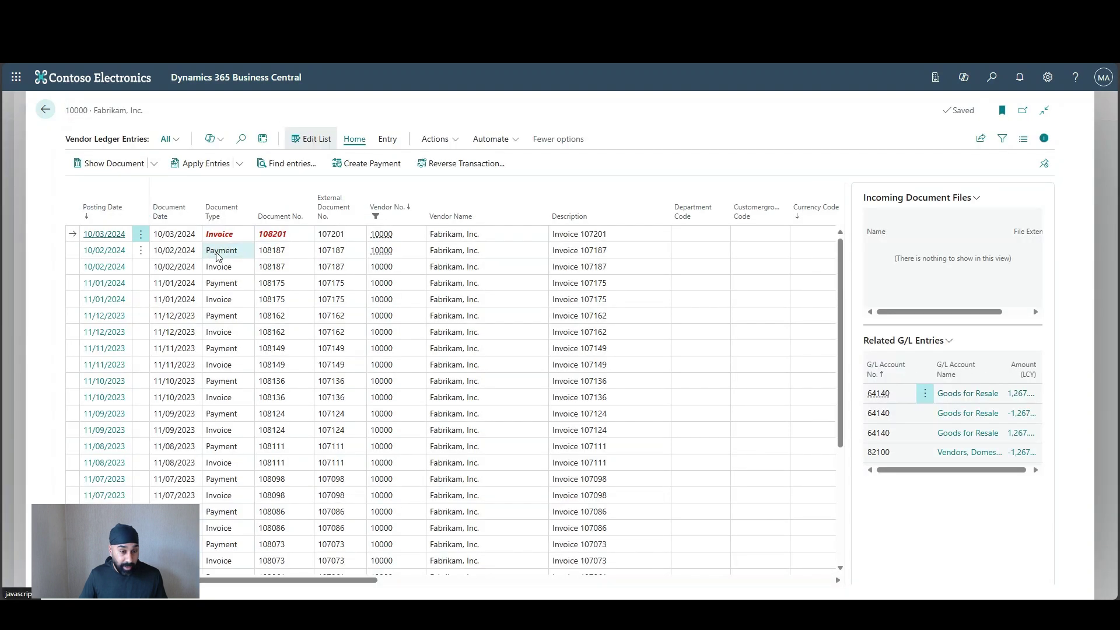
Step: Start sending remittance advice for the vendor's payment entry posted on 10/02/2024
{"action": "left_click", "coordinate": [217, 256]}
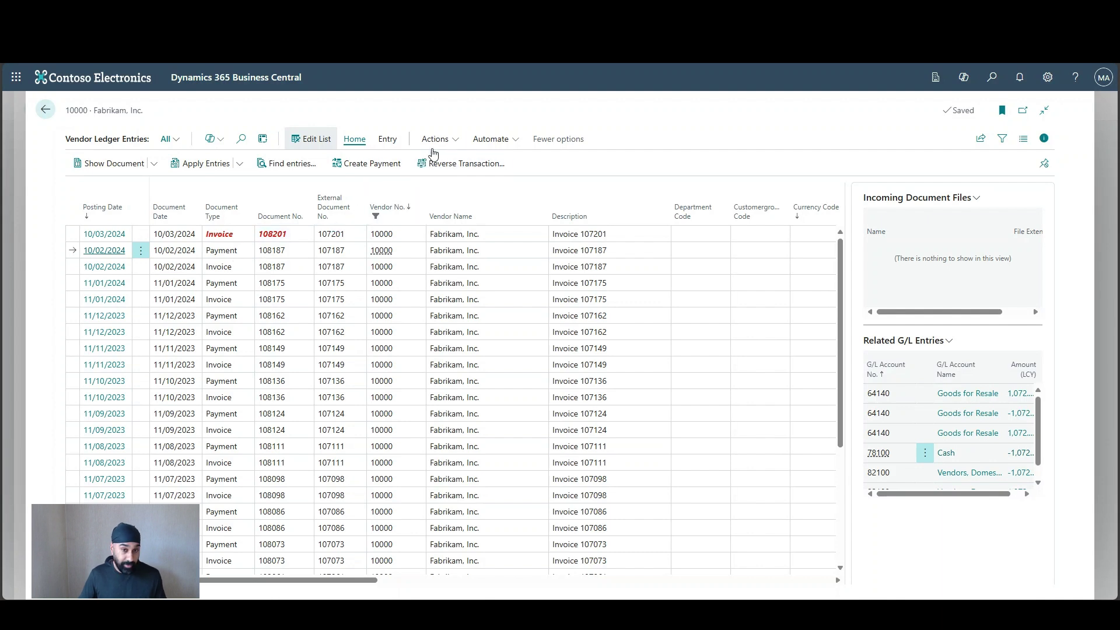
{"action": "left_click", "coordinate": [443, 141]}
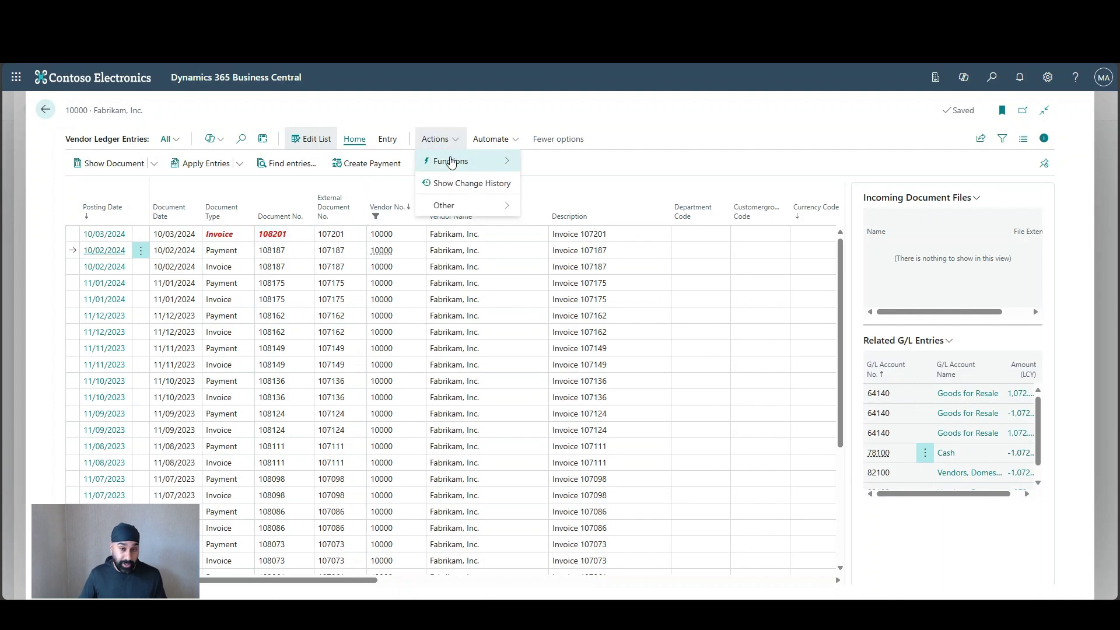
{"action": "mouse_move", "coordinate": [451, 163]}
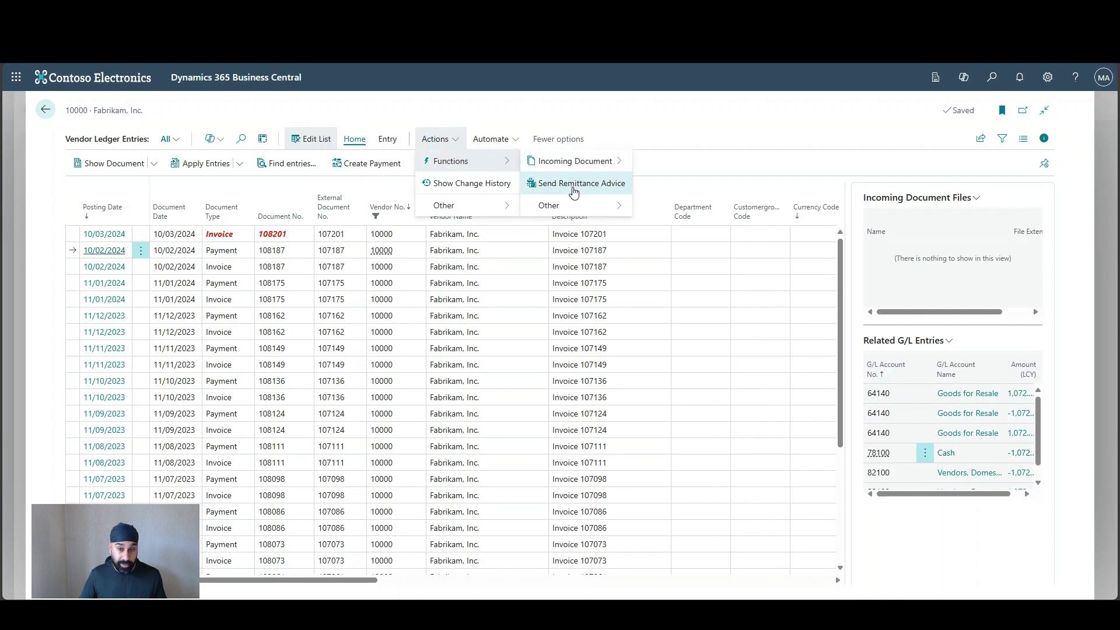
{"action": "left_click", "coordinate": [575, 185]}
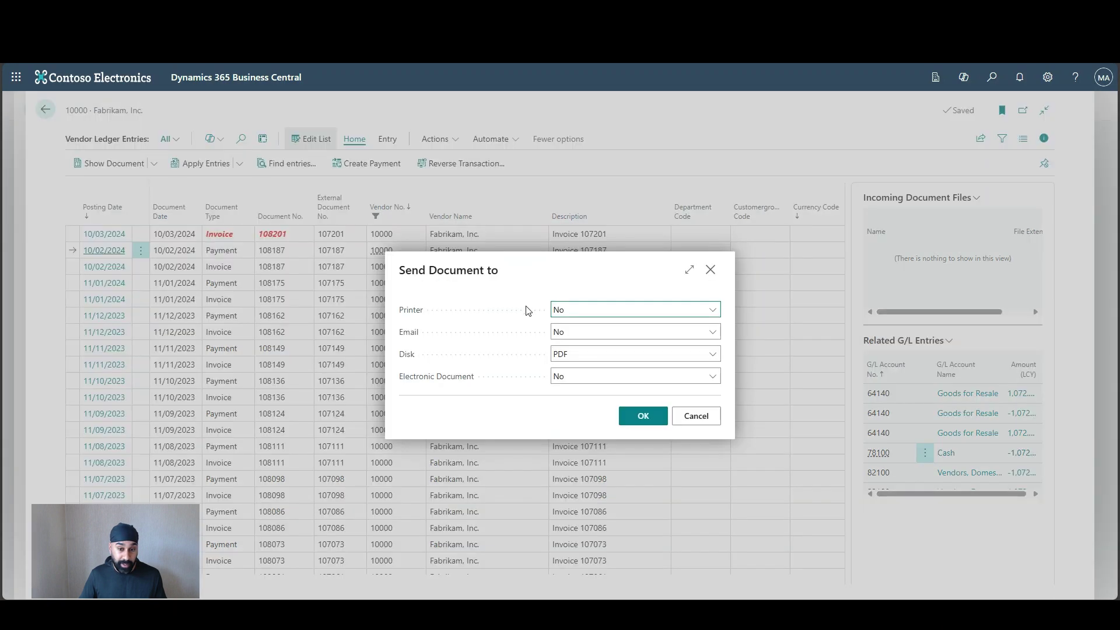
Step: Set Email to Yes (Prompt for Settings) for the remittance advice and confirm to create the email draft
{"action": "left_click", "coordinate": [575, 333]}
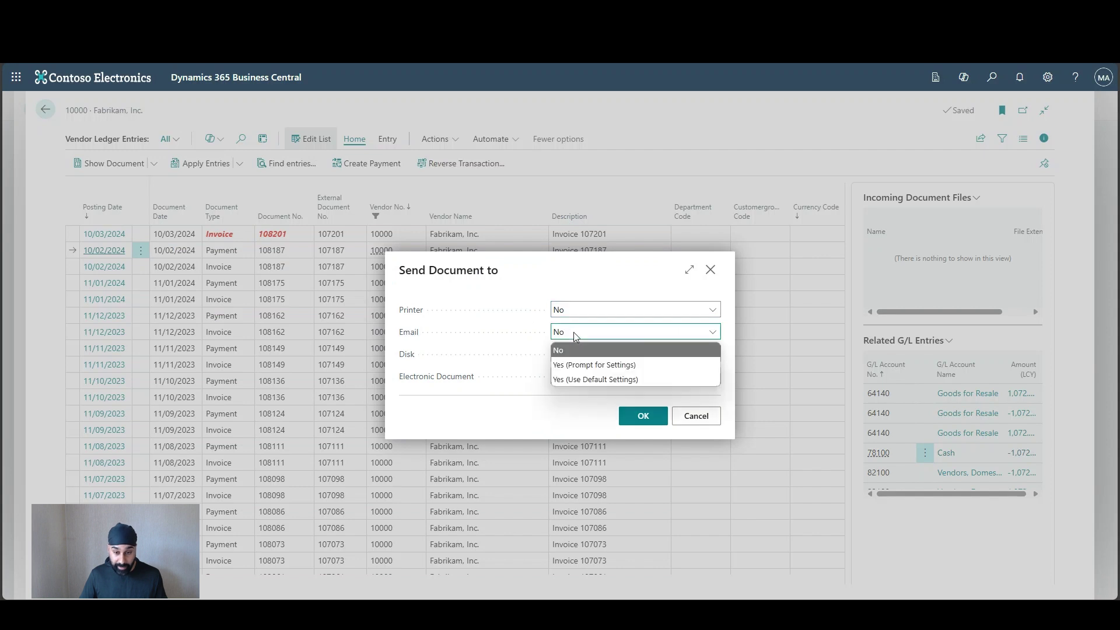
{"action": "left_click", "coordinate": [592, 365]}
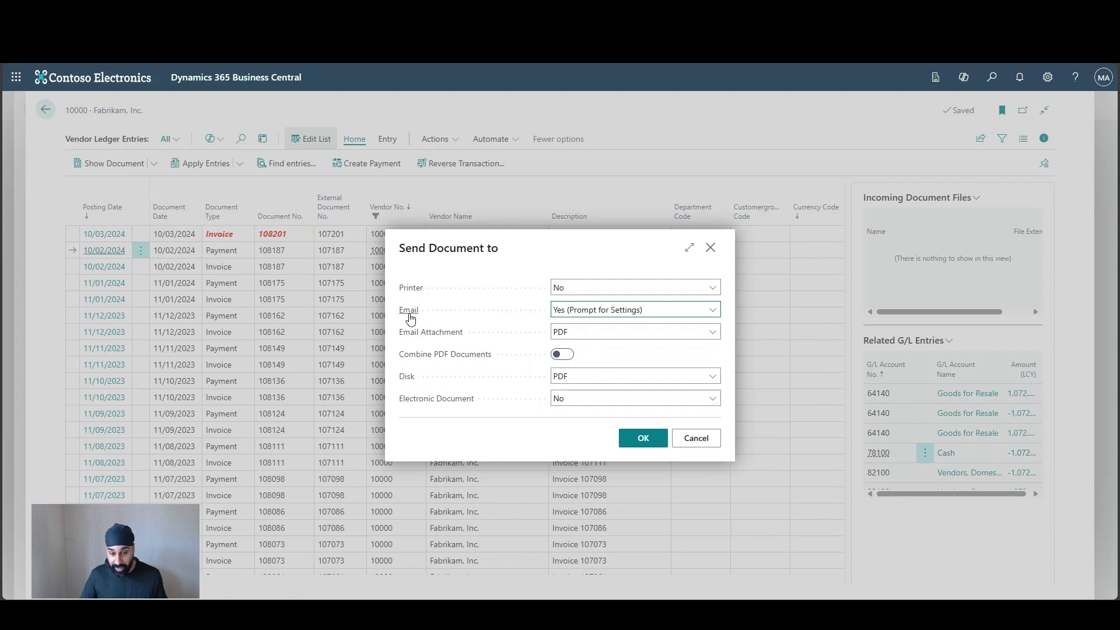
{"action": "mouse_move", "coordinate": [408, 315]}
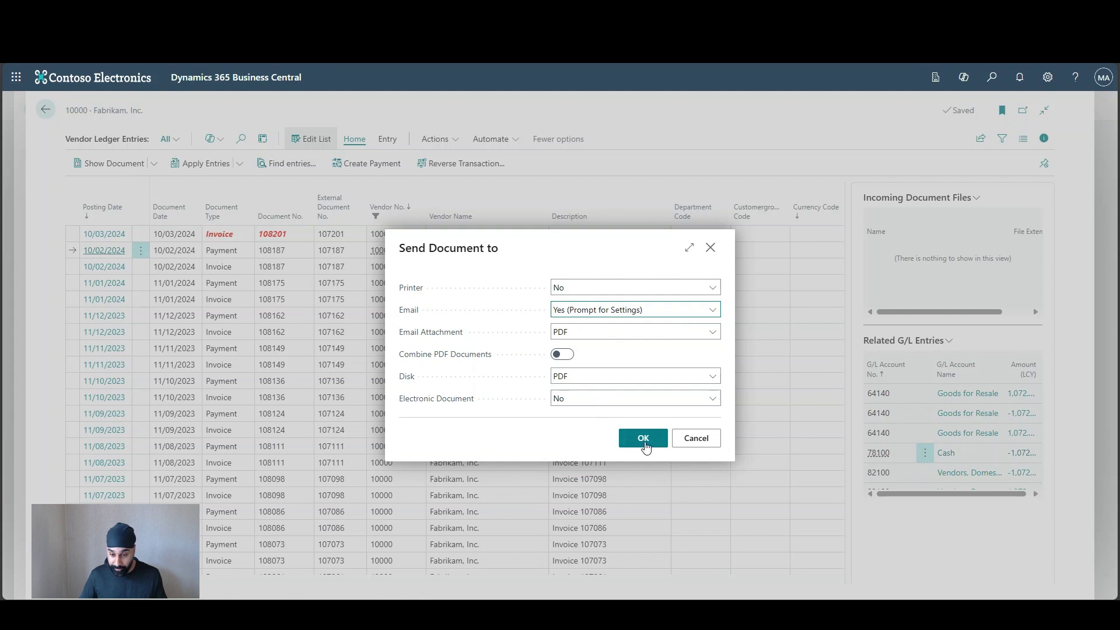
{"action": "left_click", "coordinate": [644, 443]}
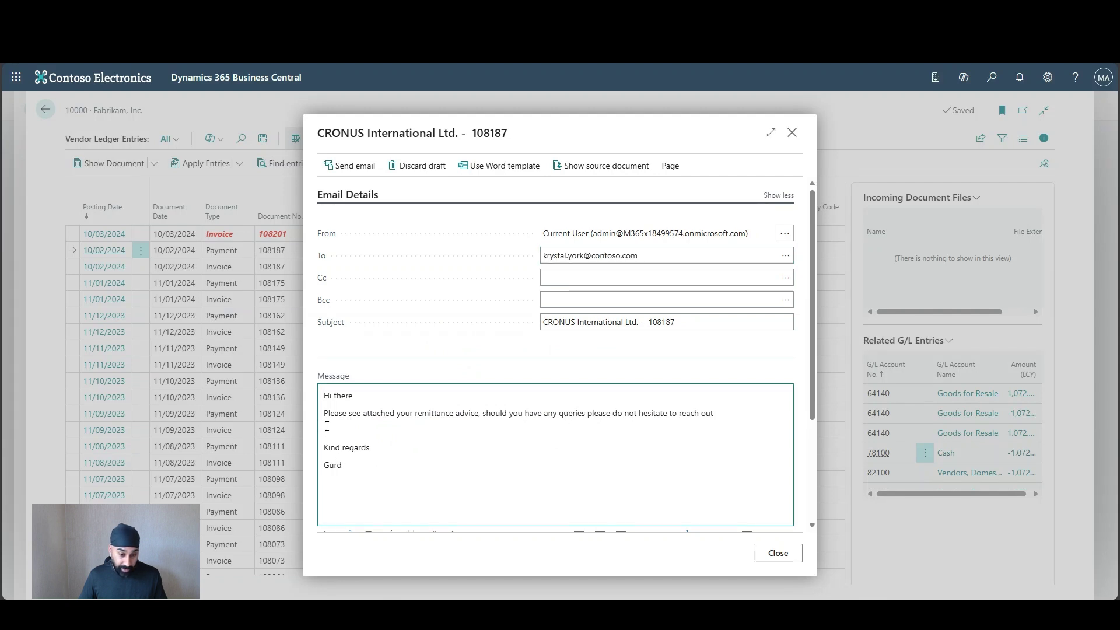
Step: Review the drafted remittance email's message body, its sign-off and the attached PDF
{"action": "left_click_drag", "start_coordinate": [325, 401], "coordinate": [380, 480]}
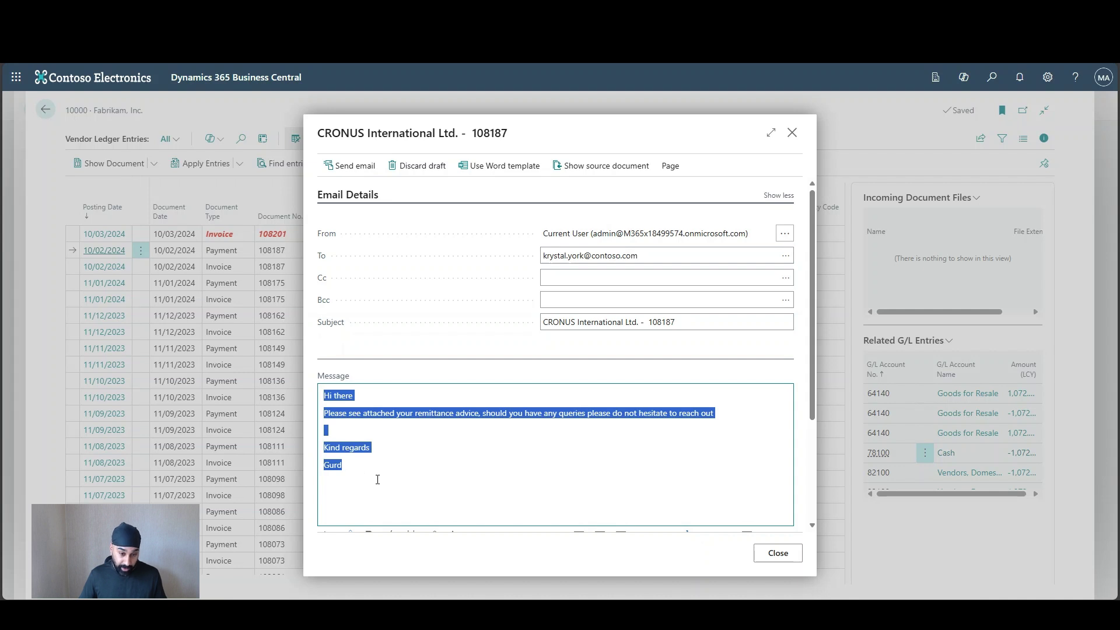
{"action": "left_click", "coordinate": [354, 464]}
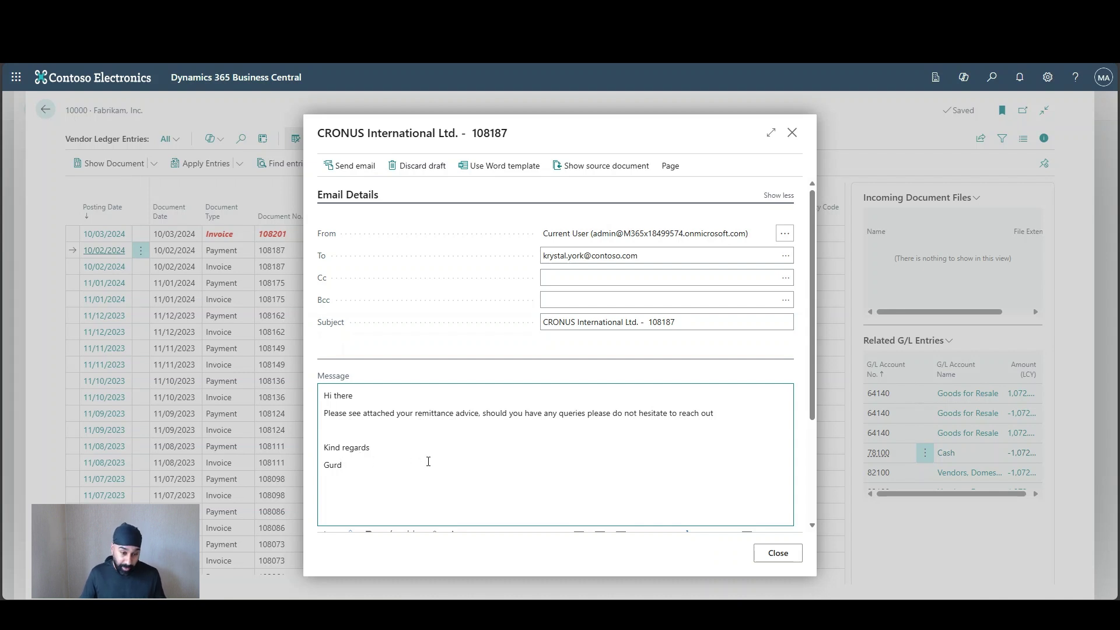
{"action": "scroll", "coordinate": [428, 461], "scroll_direction": "down", "scroll_amount": 3}
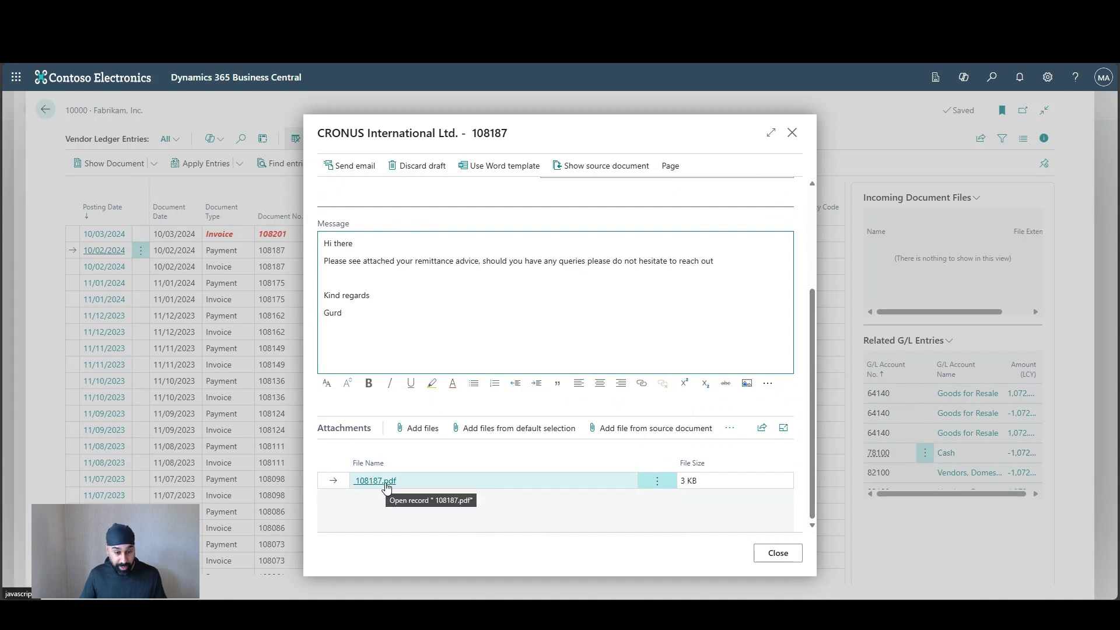
{"action": "scroll", "coordinate": [500, 305], "scroll_direction": "up", "scroll_amount": 3}
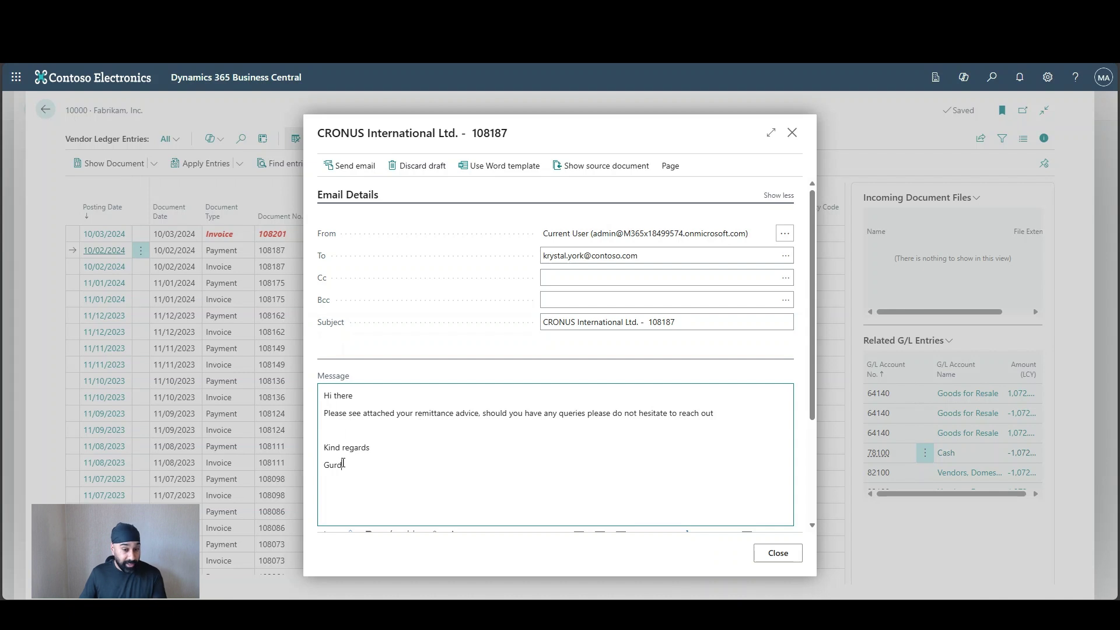
{"action": "mouse_move", "coordinate": [343, 463]}
{"action": "left_mouse_down"}
{"action": "mouse_move", "coordinate": [319, 397]}
{"action": "mouse_move", "coordinate": [329, 471]}
{"action": "mouse_move", "coordinate": [321, 388]}
{"action": "mouse_move", "coordinate": [372, 471]}
{"action": "mouse_move", "coordinate": [344, 447]}
{"action": "mouse_move", "coordinate": [322, 392]}
{"action": "mouse_move", "coordinate": [357, 471]}
{"action": "left_mouse_up"}
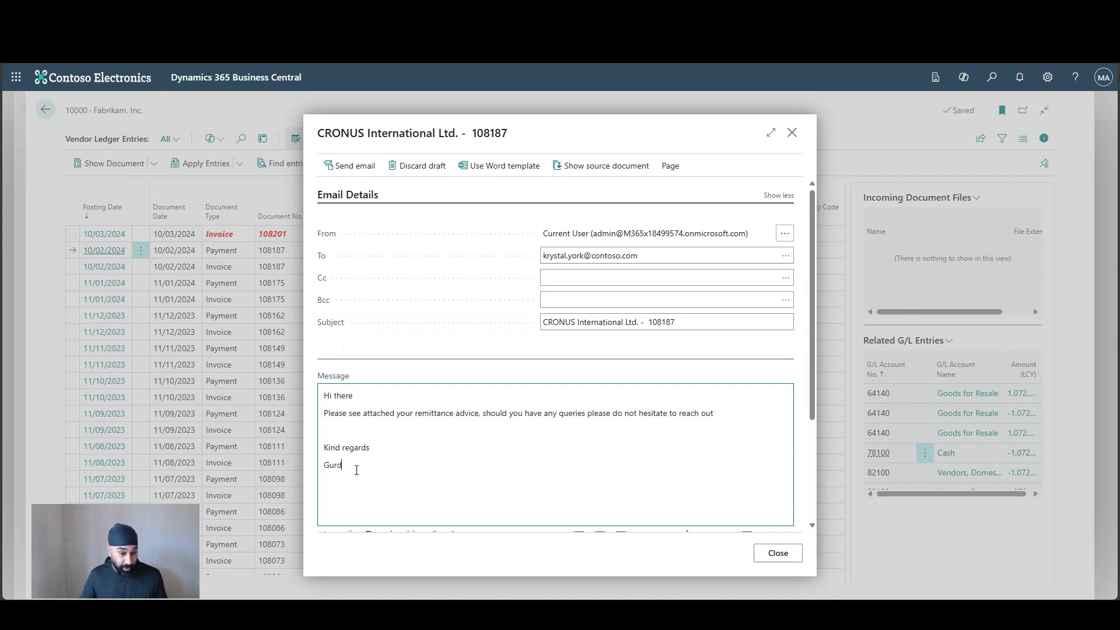